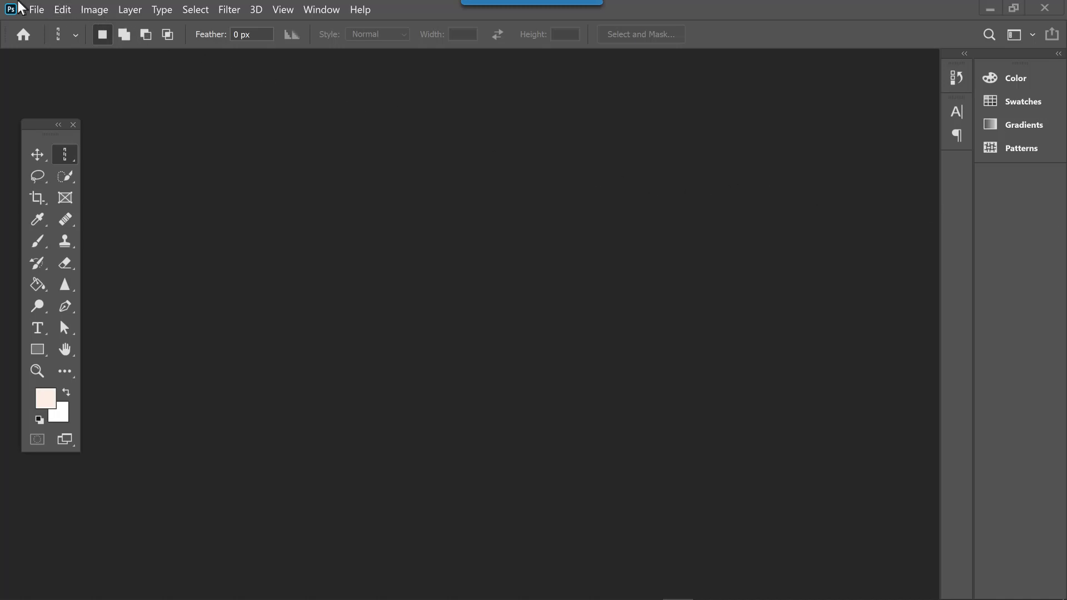
Open the image 2 - Lasso Tools.JPG from the 04 - Making Selections folder
{"action": "left_click", "coordinate": [36, 10]}
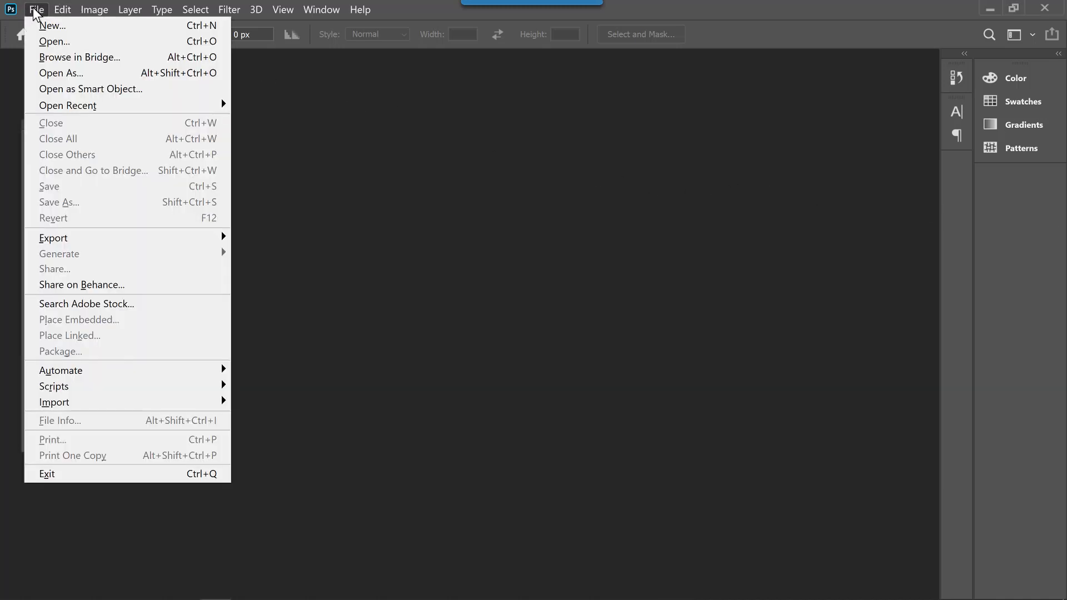
{"action": "left_click", "coordinate": [50, 41]}
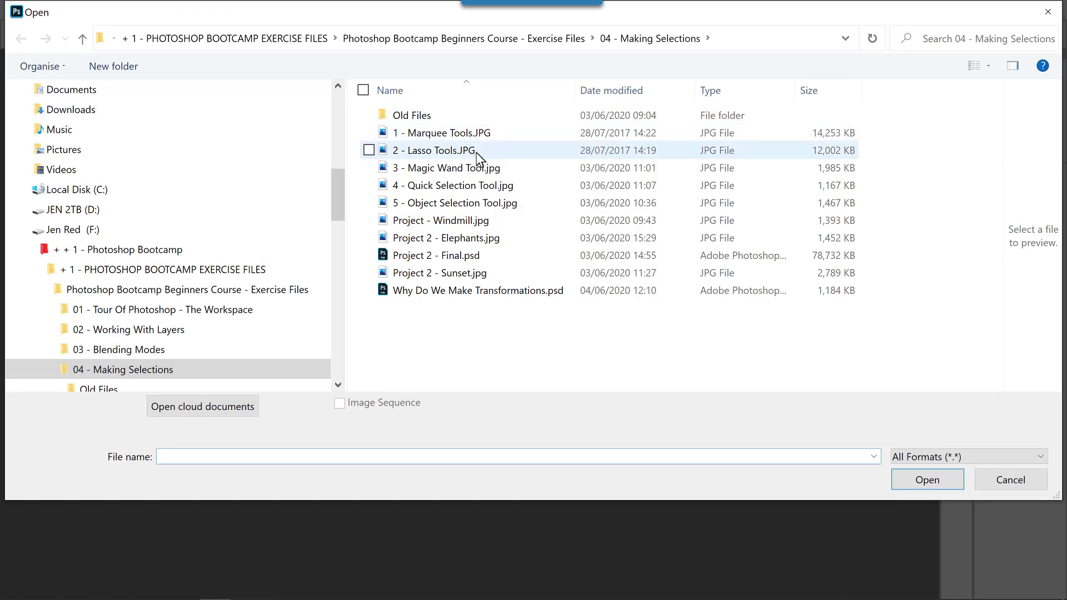
{"action": "left_click", "coordinate": [478, 158]}
{"action": "left_click", "coordinate": [926, 480]}
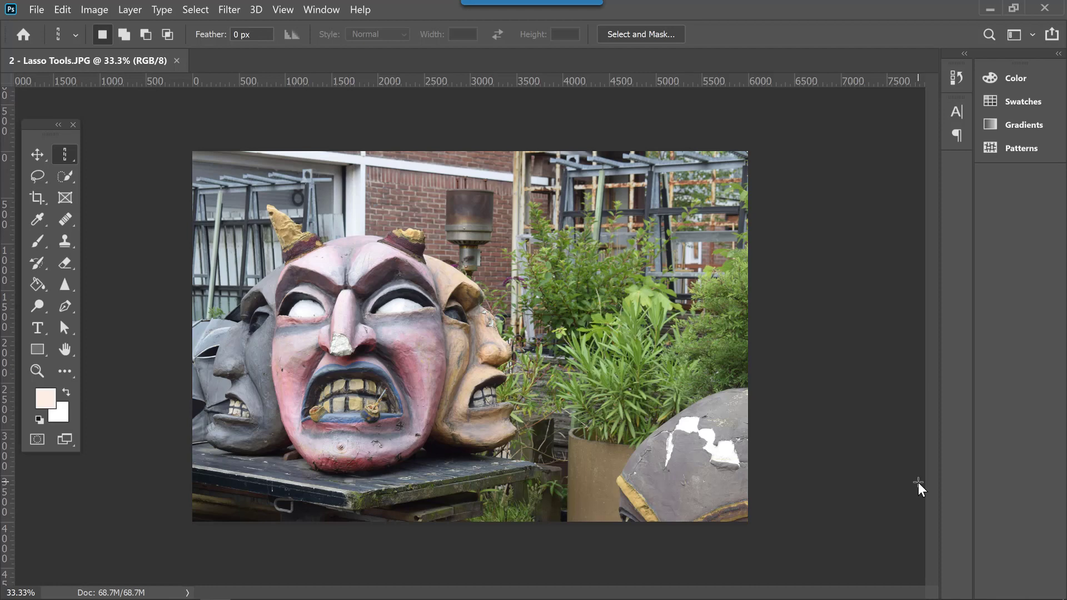
Draw a loose freehand selection around the central pink horned face with the Lasso tool
{"action": "key", "text": "ctrl+plus"}
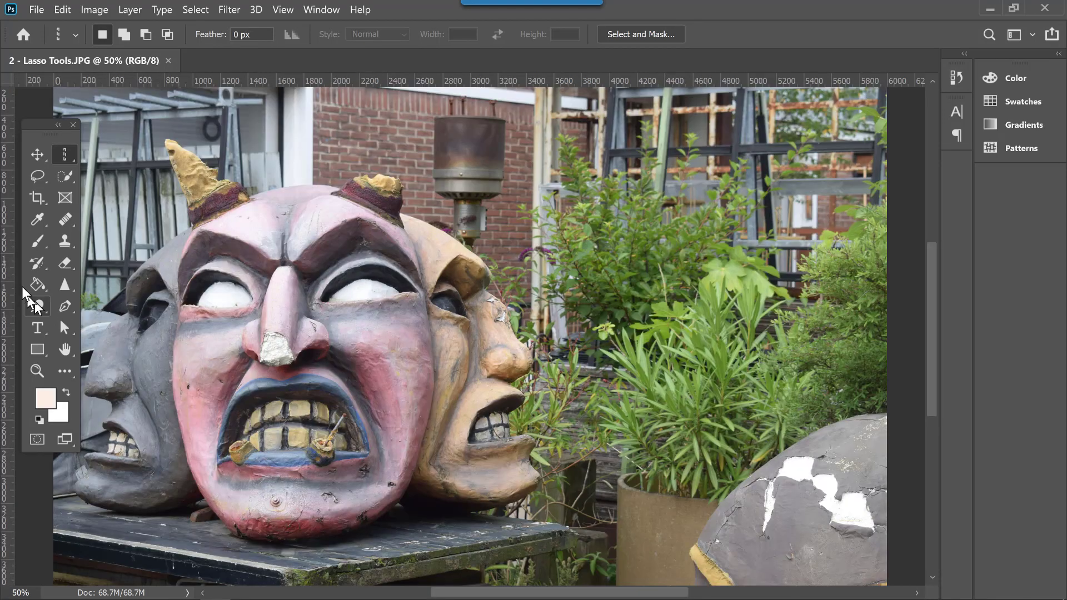
{"action": "left_click", "coordinate": [38, 178]}
{"action": "left_click", "coordinate": [75, 175]}
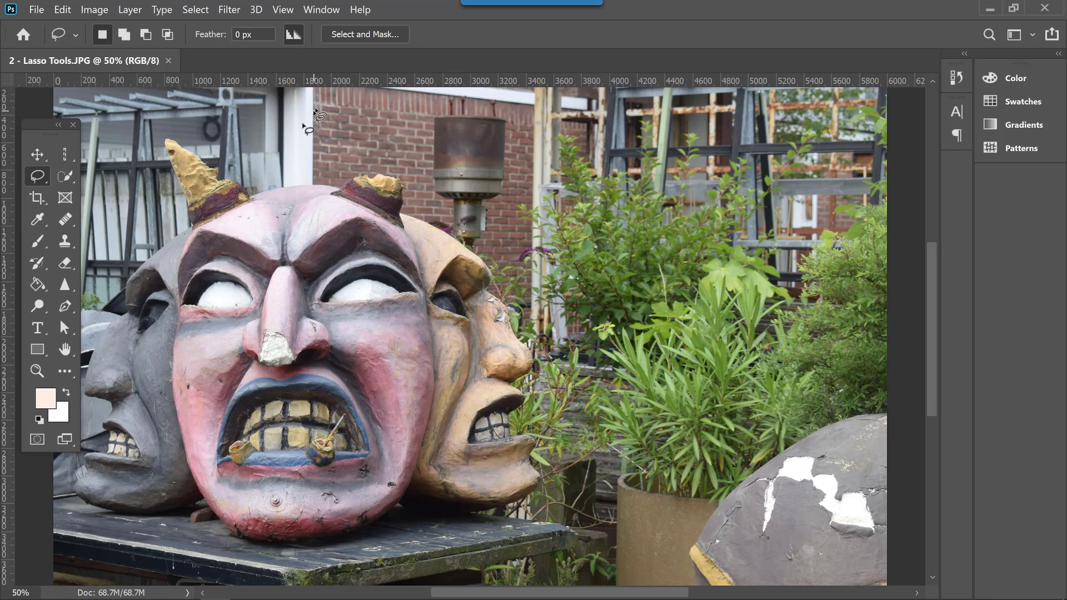
{"action": "mouse_move", "coordinate": [256, 163]}
{"action": "left_mouse_down"}
{"action": "mouse_move", "coordinate": [201, 123]}
{"action": "mouse_move", "coordinate": [151, 123]}
{"action": "mouse_move", "coordinate": [162, 218]}
{"action": "mouse_move", "coordinate": [148, 289]}
{"action": "mouse_move", "coordinate": [153, 437]}
{"action": "mouse_move", "coordinate": [165, 493]}
{"action": "mouse_move", "coordinate": [198, 538]}
{"action": "mouse_move", "coordinate": [235, 565]}
{"action": "mouse_move", "coordinate": [284, 568]}
{"action": "mouse_move", "coordinate": [427, 526]}
{"action": "mouse_move", "coordinate": [457, 463]}
{"action": "mouse_move", "coordinate": [465, 320]}
{"action": "mouse_move", "coordinate": [431, 185]}
{"action": "mouse_move", "coordinate": [395, 155]}
{"action": "mouse_move", "coordinate": [254, 166]}
{"action": "left_mouse_up"}
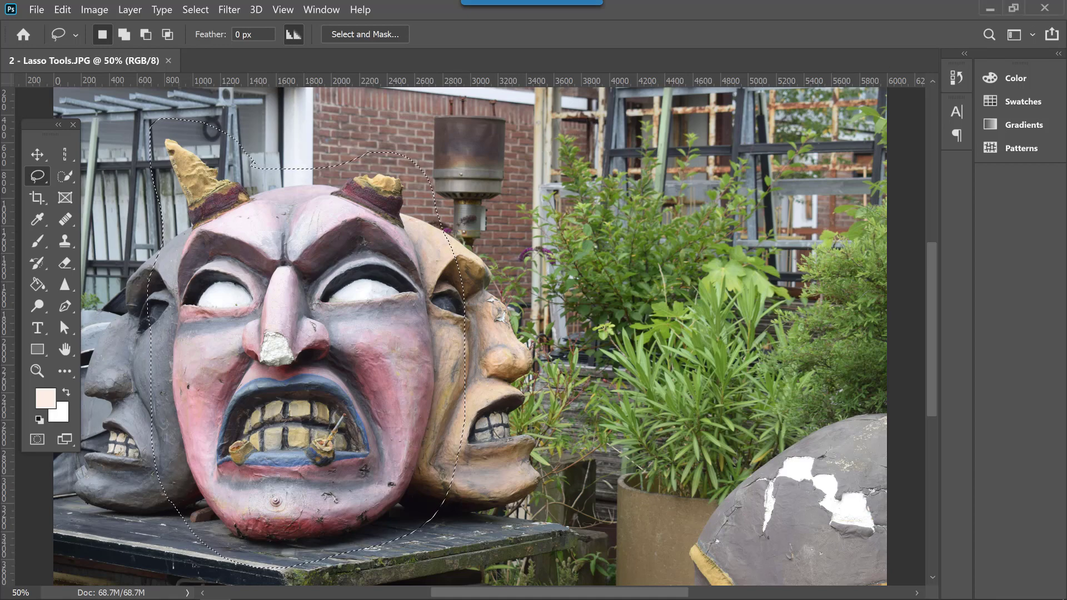
Copy the selected face to a new layer to preview the cut-out with the Background hidden, and merge it back down
{"action": "key", "text": "F7"}
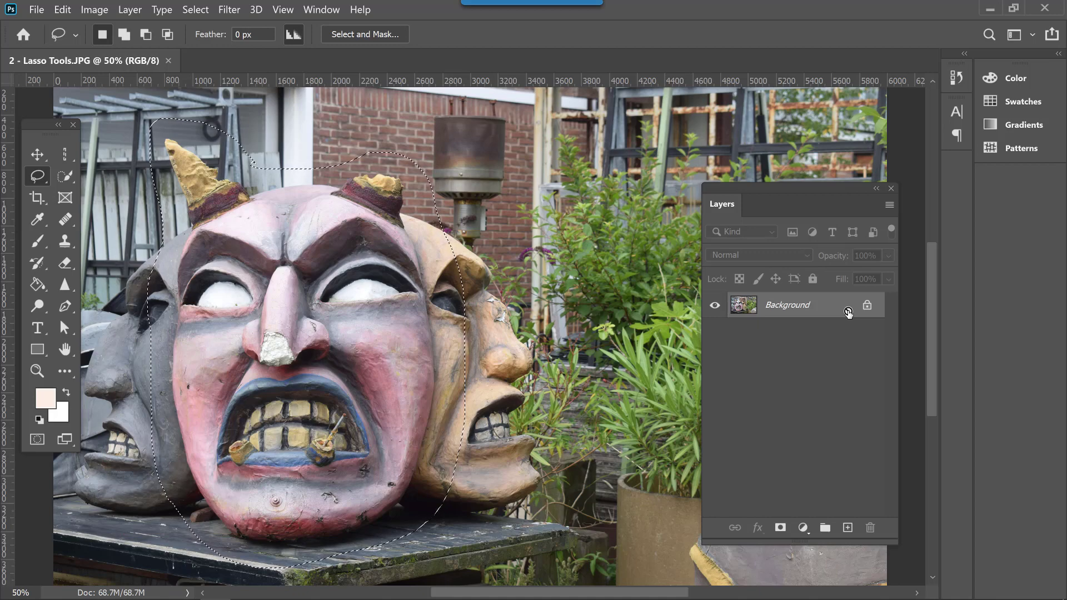
{"action": "key", "text": "ctrl+j"}
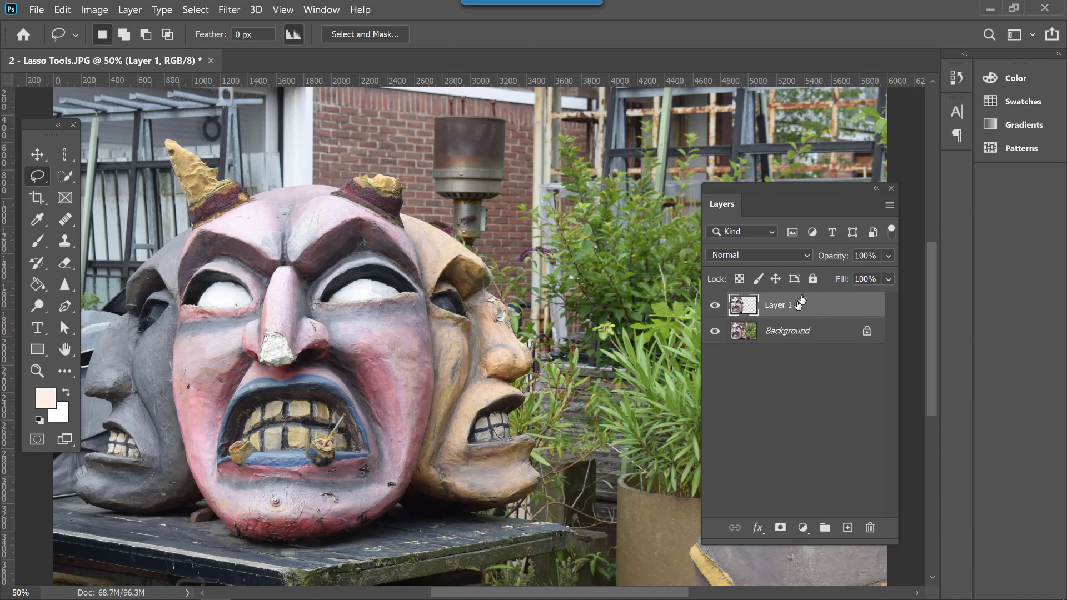
{"action": "left_click", "coordinate": [714, 331]}
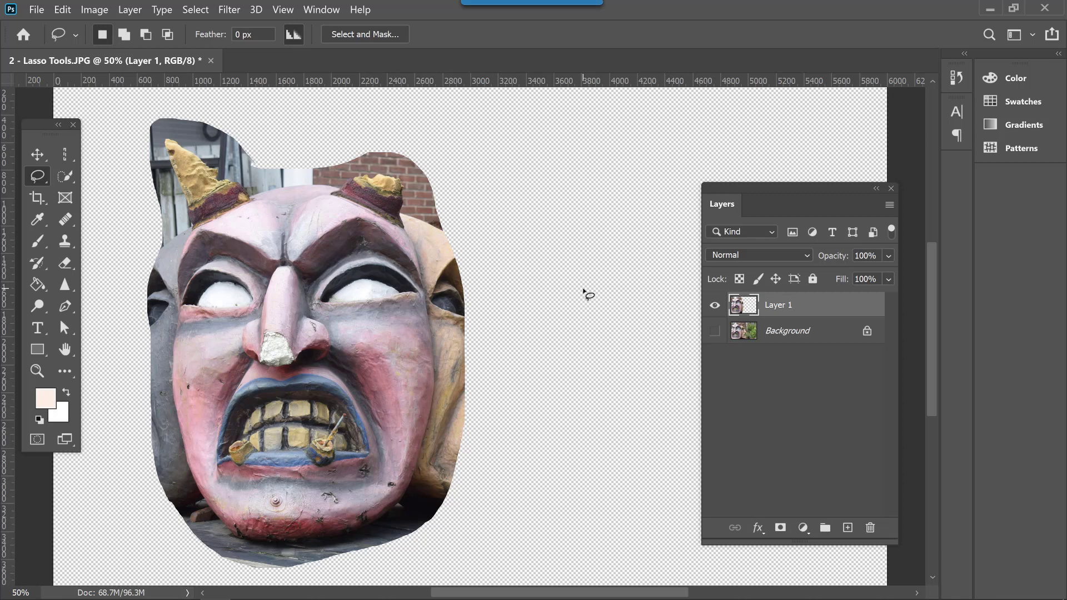
{"action": "left_click", "coordinate": [716, 333]}
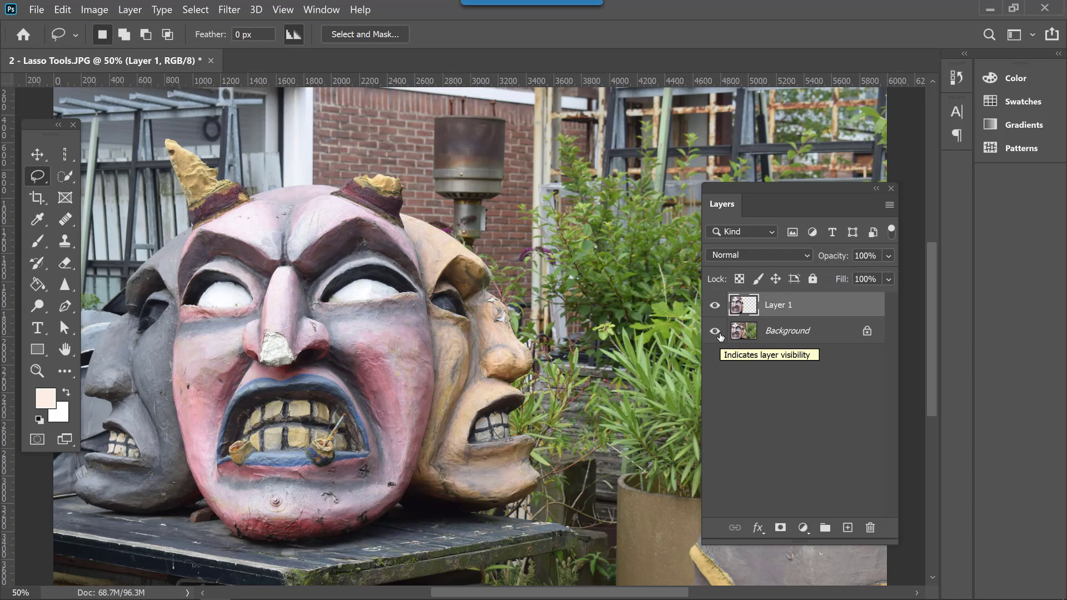
{"action": "key", "text": "ctrl+e"}
Start a Polygonal Lasso outline at the pink face's right horn, following the forehead and around the left horn
{"action": "right_click", "coordinate": [35, 175]}
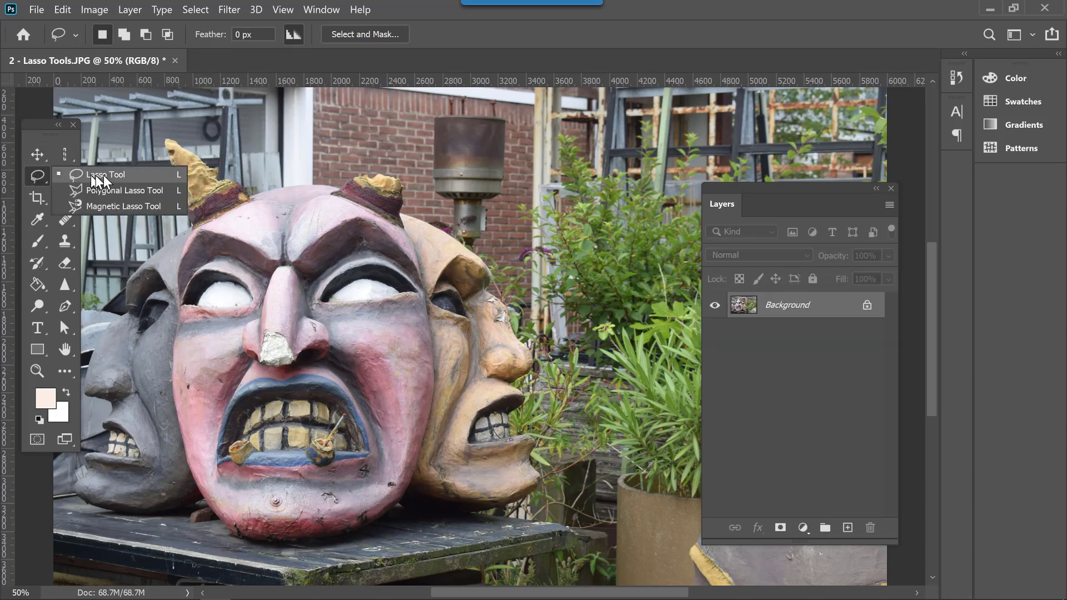
{"action": "left_click", "coordinate": [130, 189]}
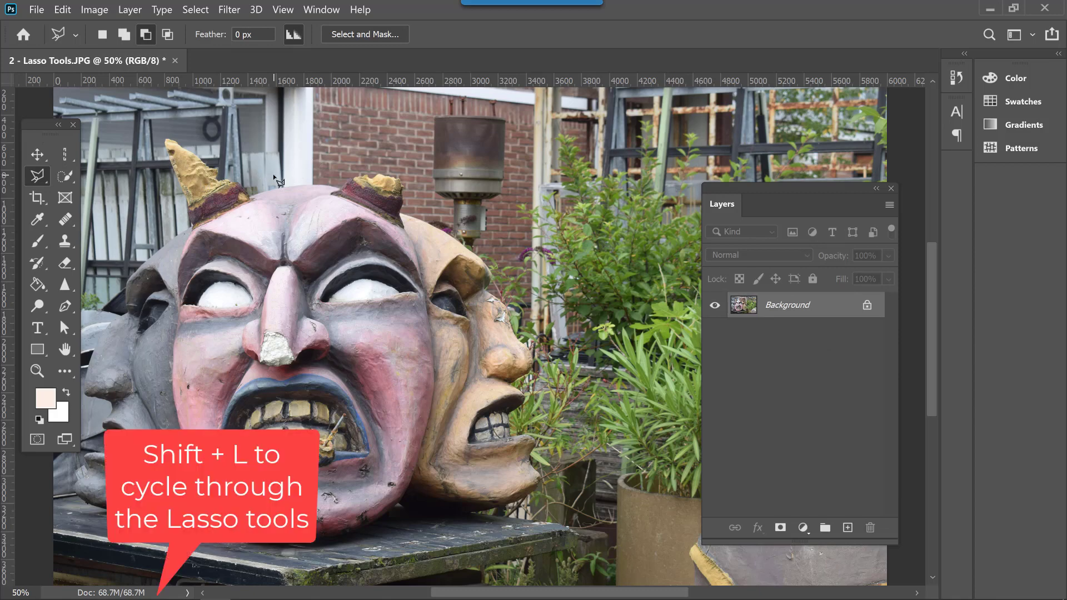
{"action": "right_click", "coordinate": [35, 171]}
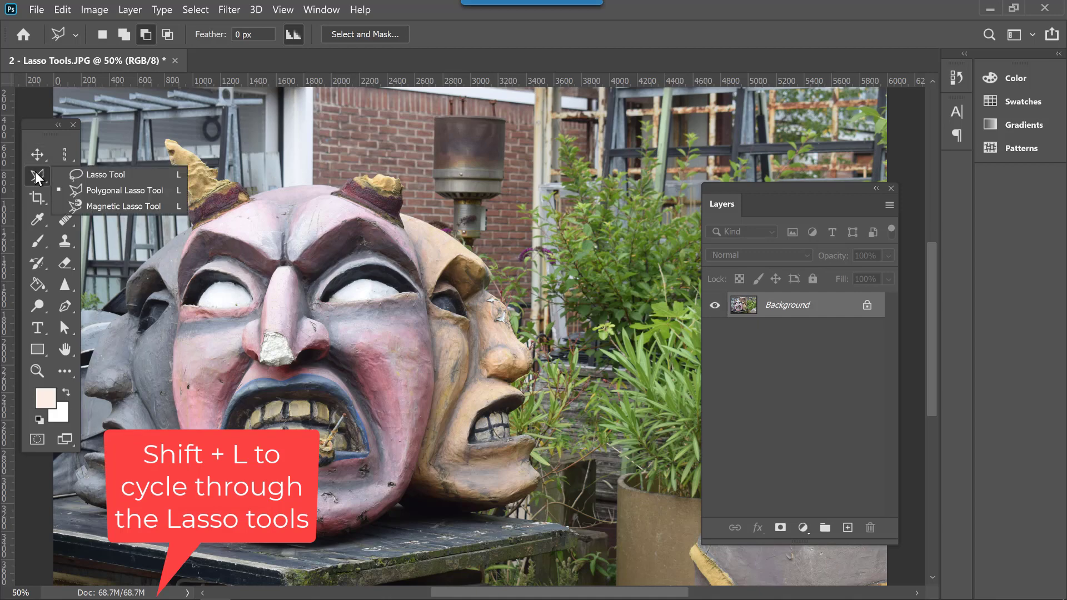
{"action": "left_click", "coordinate": [110, 192]}
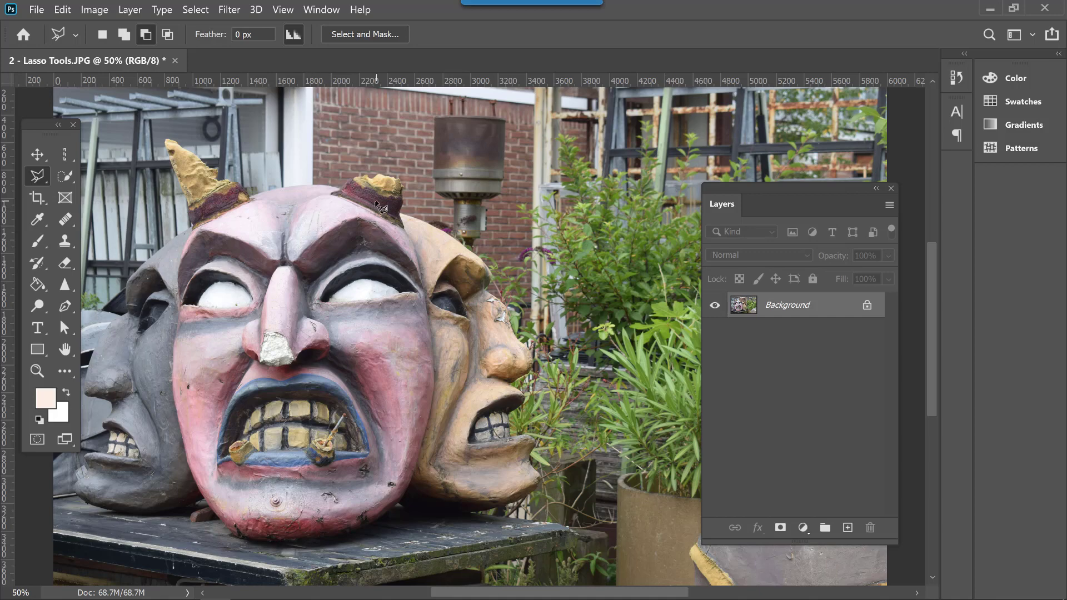
{"action": "left_click", "coordinate": [337, 191]}
{"action": "left_click", "coordinate": [307, 184]}
{"action": "left_click", "coordinate": [253, 198]}
{"action": "left_click", "coordinate": [221, 180]}
{"action": "left_click", "coordinate": [199, 156]}
{"action": "left_click", "coordinate": [167, 140]}
{"action": "left_click", "coordinate": [194, 228]}
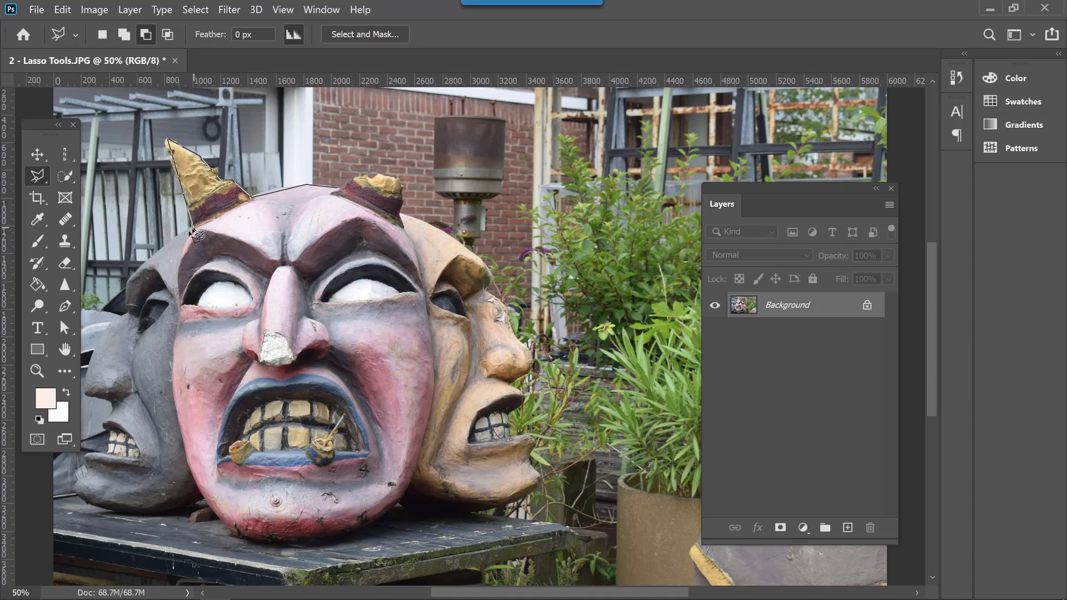
Continue the polygonal outline down the left side of the pink face and along its chin
{"action": "left_click", "coordinate": [174, 273]}
{"action": "left_click", "coordinate": [178, 307]}
{"action": "left_click", "coordinate": [175, 405]}
{"action": "left_click", "coordinate": [189, 469]}
{"action": "left_click", "coordinate": [224, 528]}
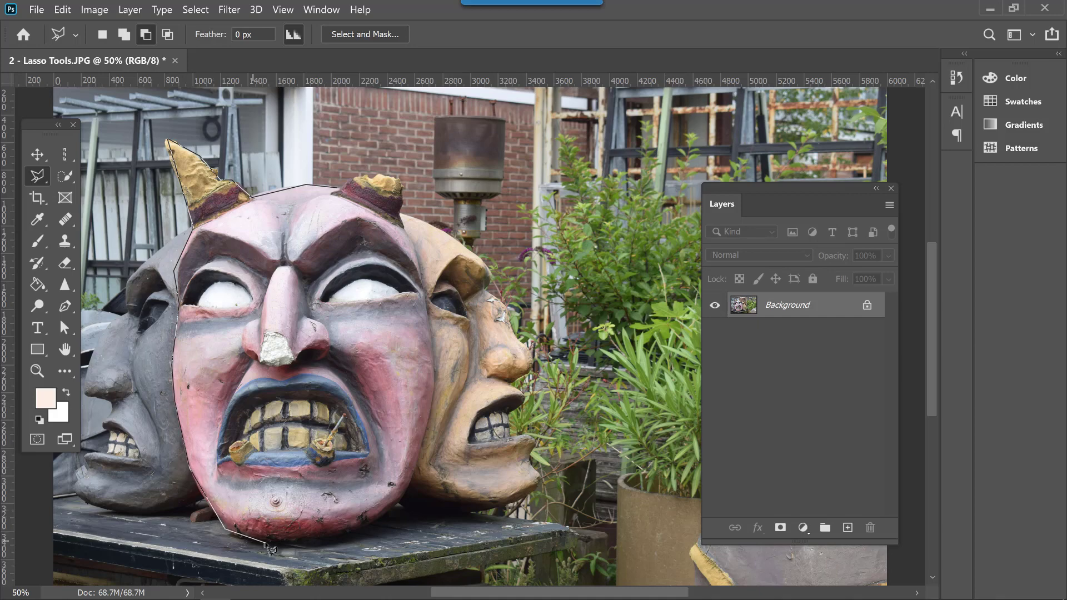
{"action": "left_click", "coordinate": [252, 540]}
{"action": "left_click", "coordinate": [360, 531]}
Finish the polygonal outline up the right side of the face and around the right horn, closing the selection
{"action": "left_click", "coordinate": [410, 491]}
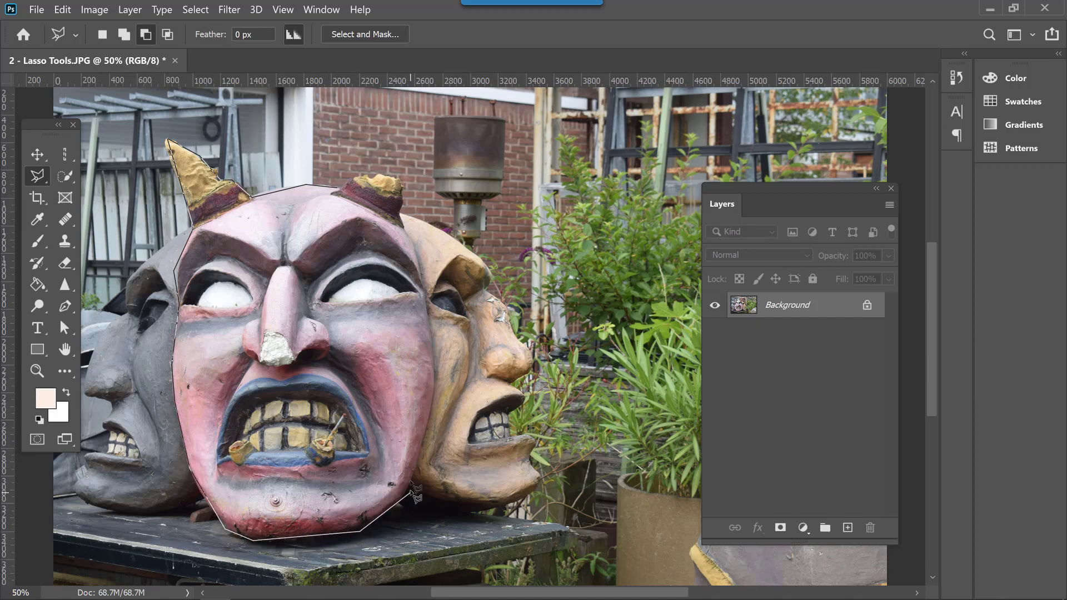
{"action": "left_click", "coordinate": [433, 387]}
{"action": "left_click", "coordinate": [424, 290]}
{"action": "left_click", "coordinate": [400, 214]}
{"action": "left_click", "coordinate": [402, 177]}
{"action": "left_click", "coordinate": [377, 175]}
{"action": "left_click", "coordinate": [370, 179]}
{"action": "left_click", "coordinate": [358, 177]}
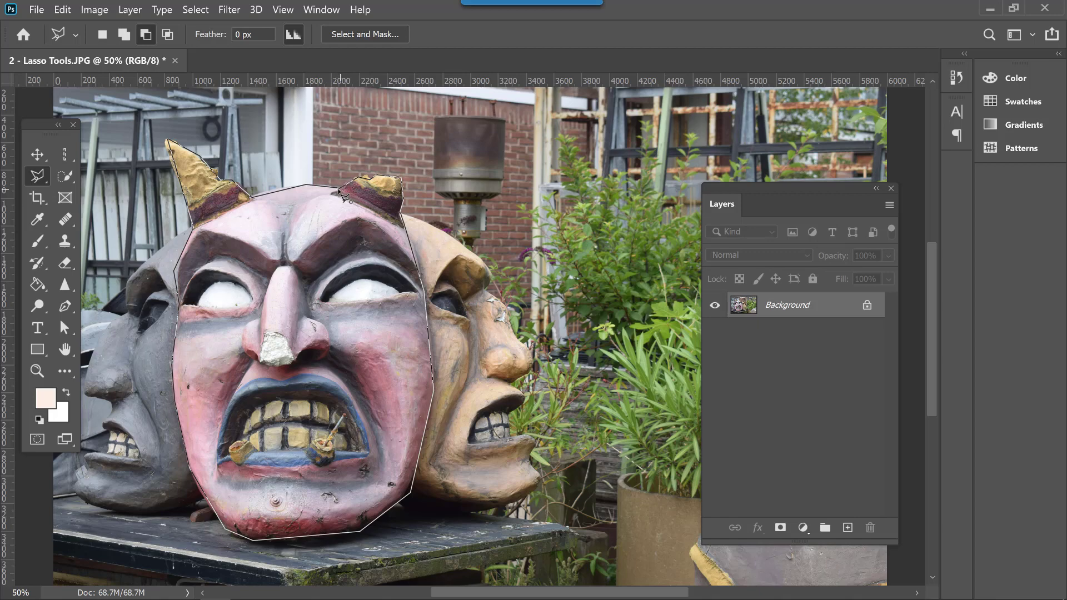
{"action": "left_click", "coordinate": [340, 192]}
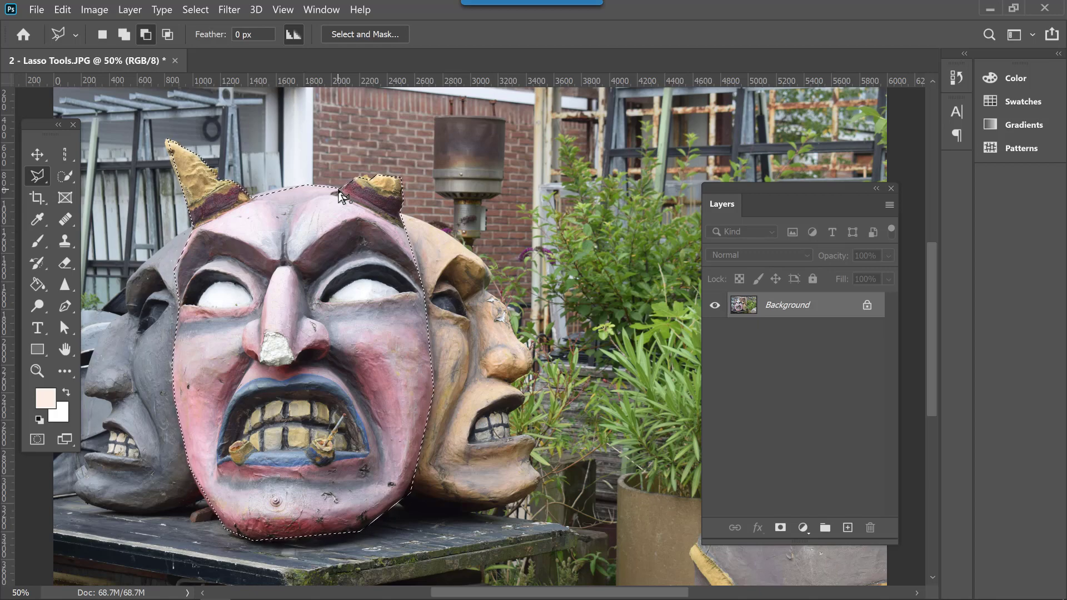
Move the selected face onto the plants in the right half of the photo and shift the Layers panel out of the way
{"action": "left_click", "coordinate": [38, 155]}
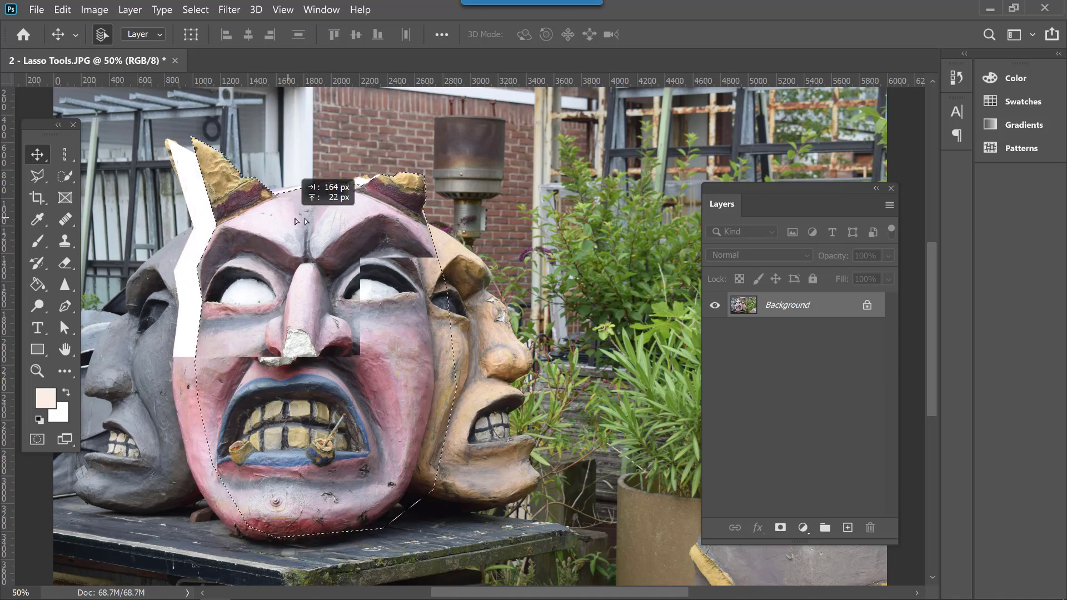
{"action": "mouse_move", "coordinate": [300, 221]}
{"action": "left_mouse_down"}
{"action": "mouse_move", "coordinate": [512, 210]}
{"action": "mouse_move", "coordinate": [539, 168]}
{"action": "mouse_move", "coordinate": [539, 197]}
{"action": "mouse_move", "coordinate": [593, 202]}
{"action": "left_mouse_up"}
{"action": "left_click_drag", "start_coordinate": [503, 210], "coordinate": [603, 177]}
{"action": "left_click_drag", "start_coordinate": [743, 190], "coordinate": [854, 194]}
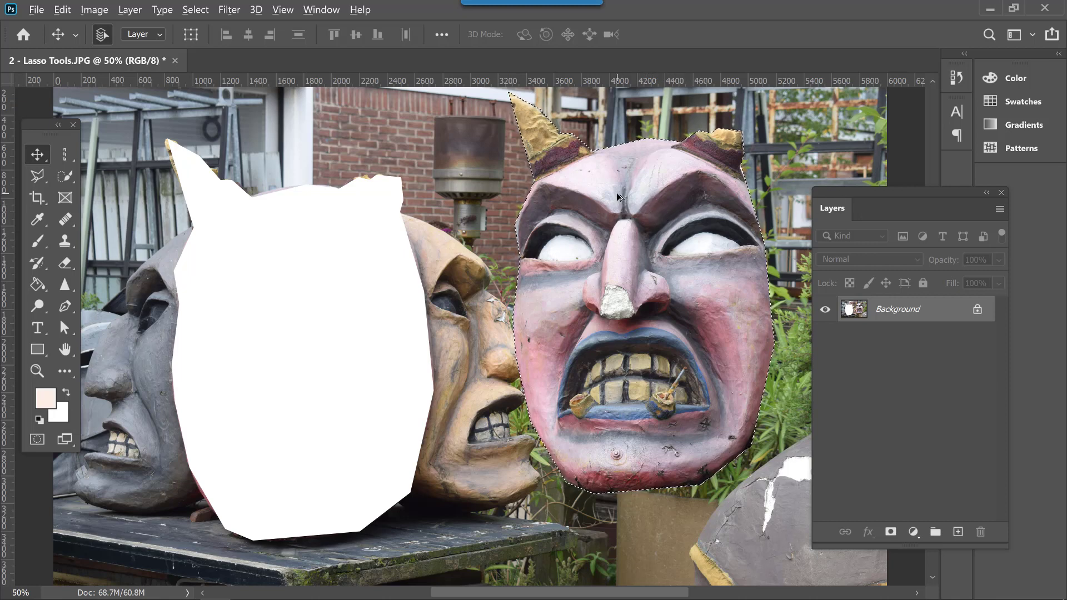
Place six overlapping copies of the selected face across the photo with the Move tool
{"action": "left_click_drag", "start_coordinate": [634, 204], "coordinate": [225, 190]}
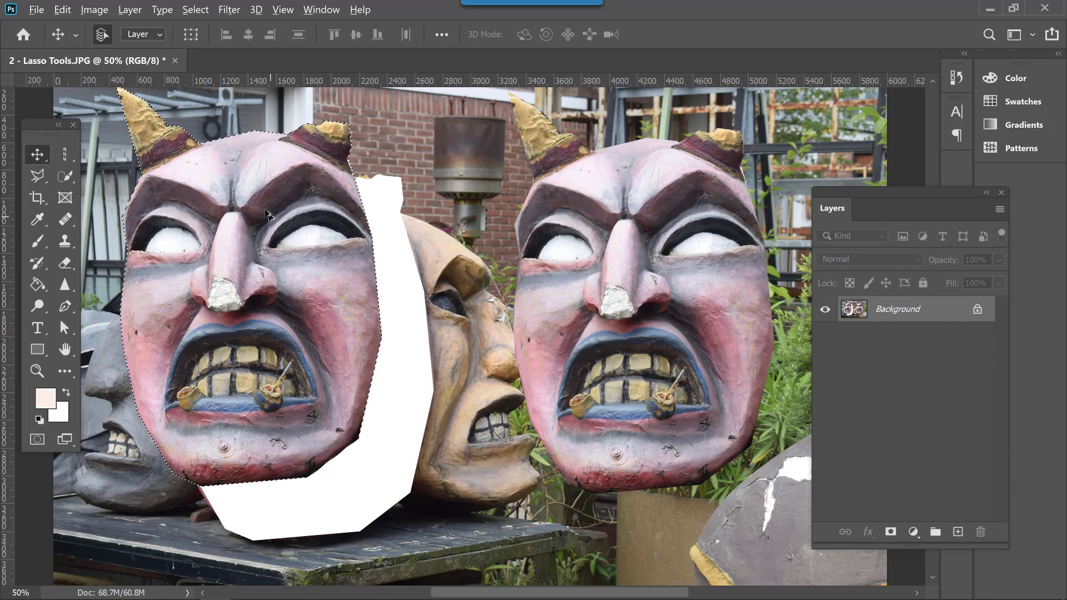
{"action": "left_click_drag", "start_coordinate": [297, 221], "coordinate": [561, 322]}
{"action": "left_click_drag", "start_coordinate": [522, 282], "coordinate": [696, 206]}
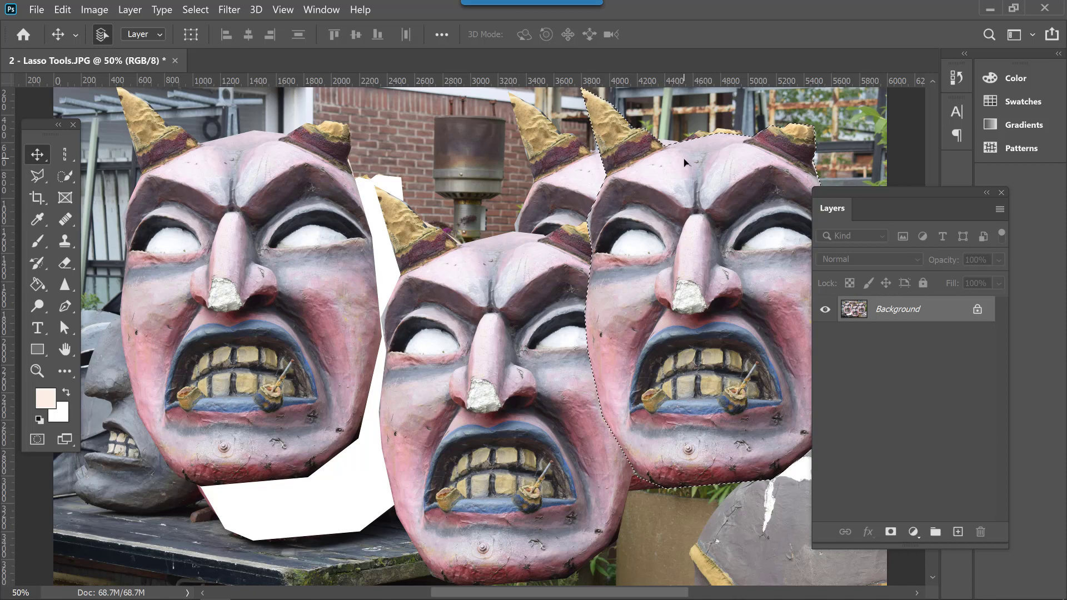
{"action": "left_click_drag", "start_coordinate": [633, 172], "coordinate": [191, 295]}
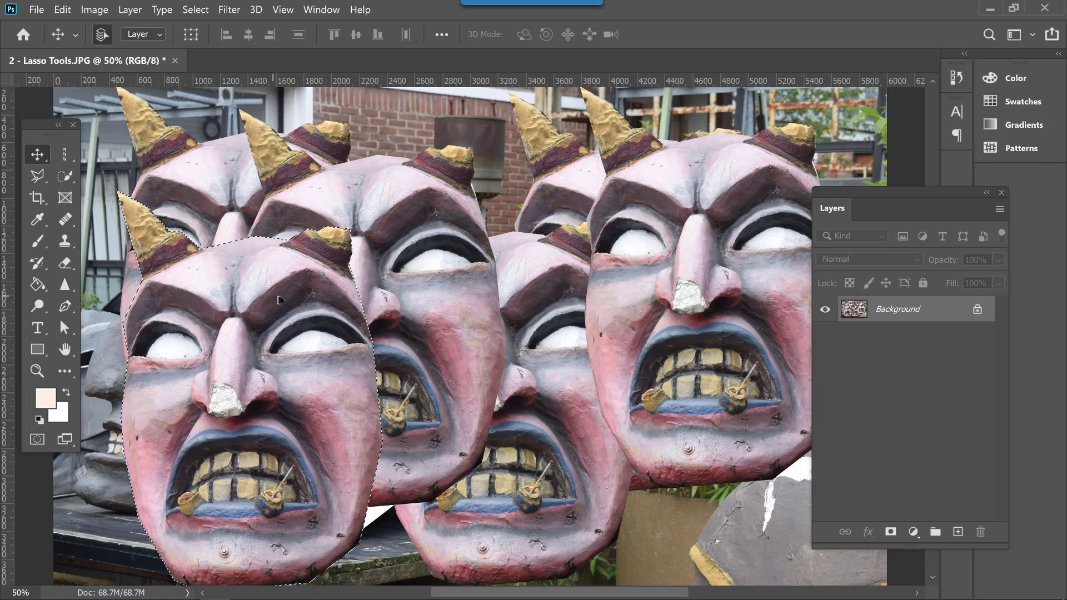
{"action": "left_click_drag", "start_coordinate": [283, 306], "coordinate": [692, 343]}
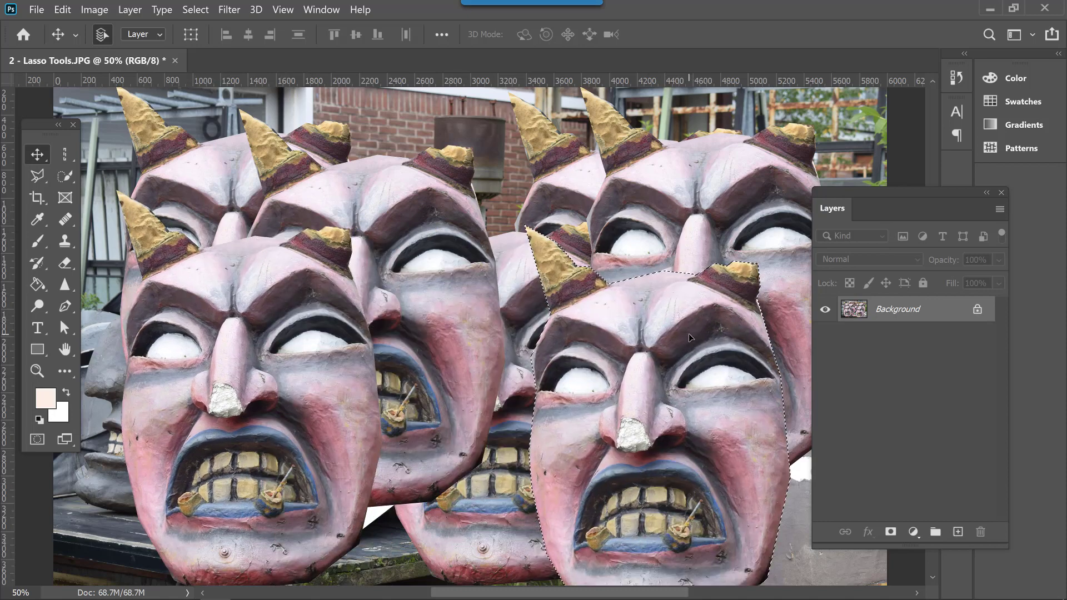
Deselect the face and revert the document to its last saved state
{"action": "key", "text": "ctrl+d"}
{"action": "left_click", "coordinate": [37, 12]}
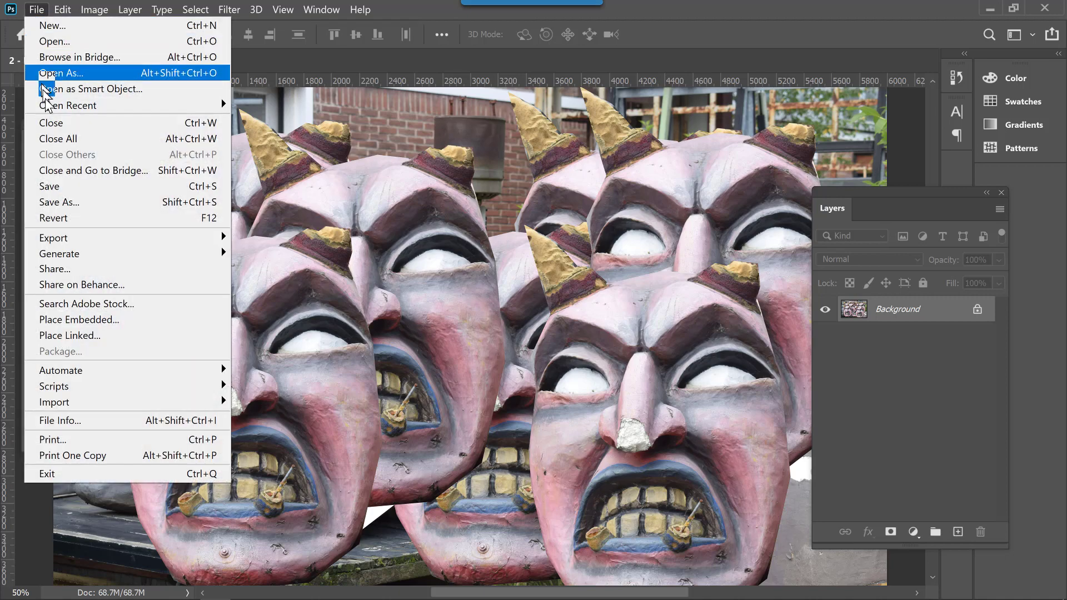
{"action": "left_click", "coordinate": [73, 219]}
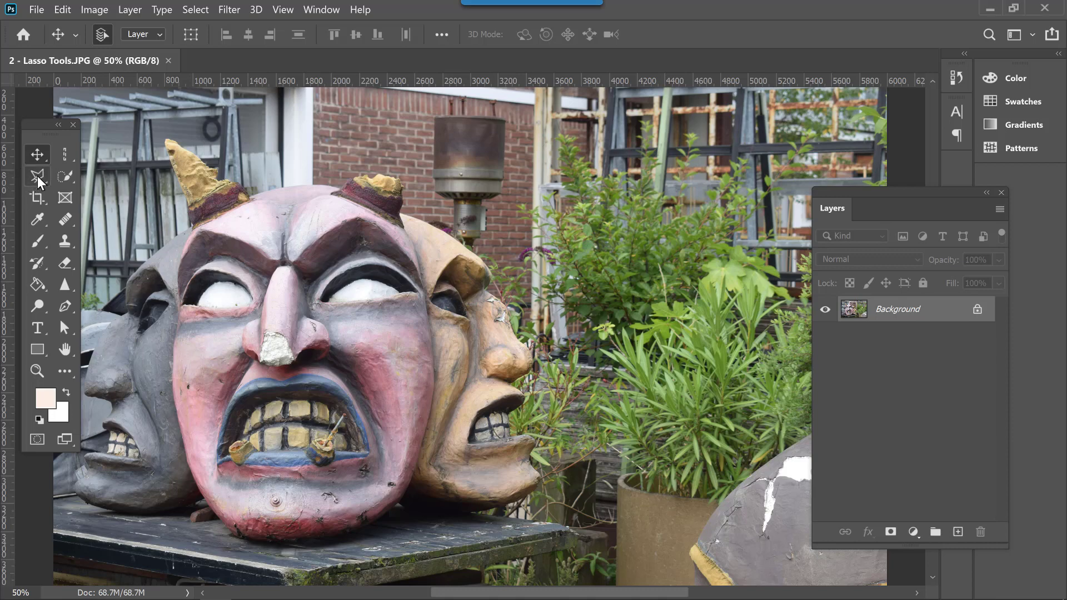
Trace a closed selection around the pink horned face with the Magnetic Lasso tool, starting below the left horn, and deselect it
{"action": "left_click_drag", "start_coordinate": [38, 175], "coordinate": [102, 203]}
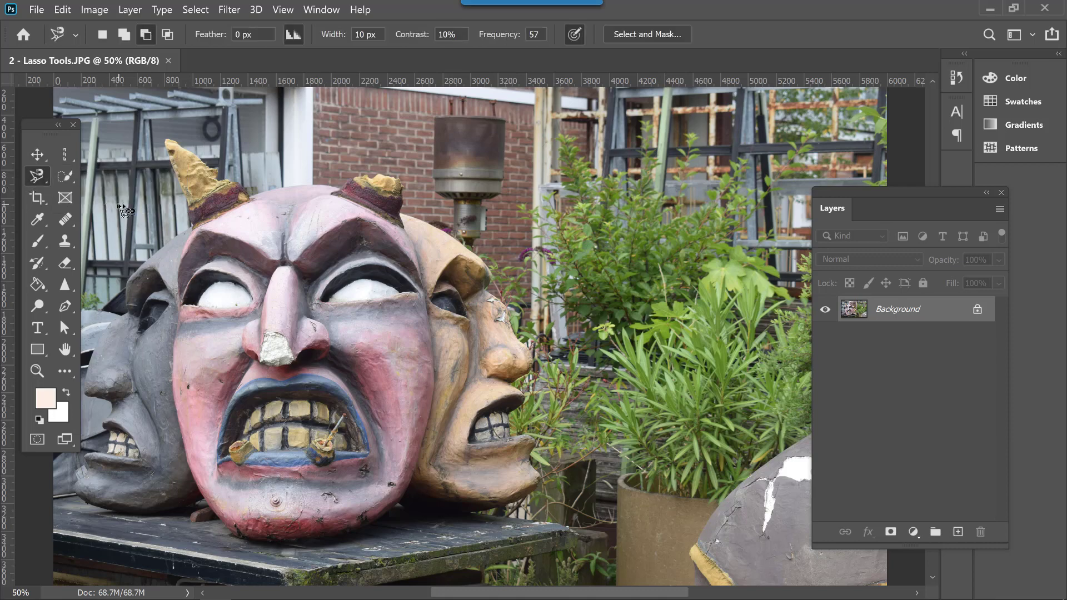
{"action": "left_click", "coordinate": [191, 230]}
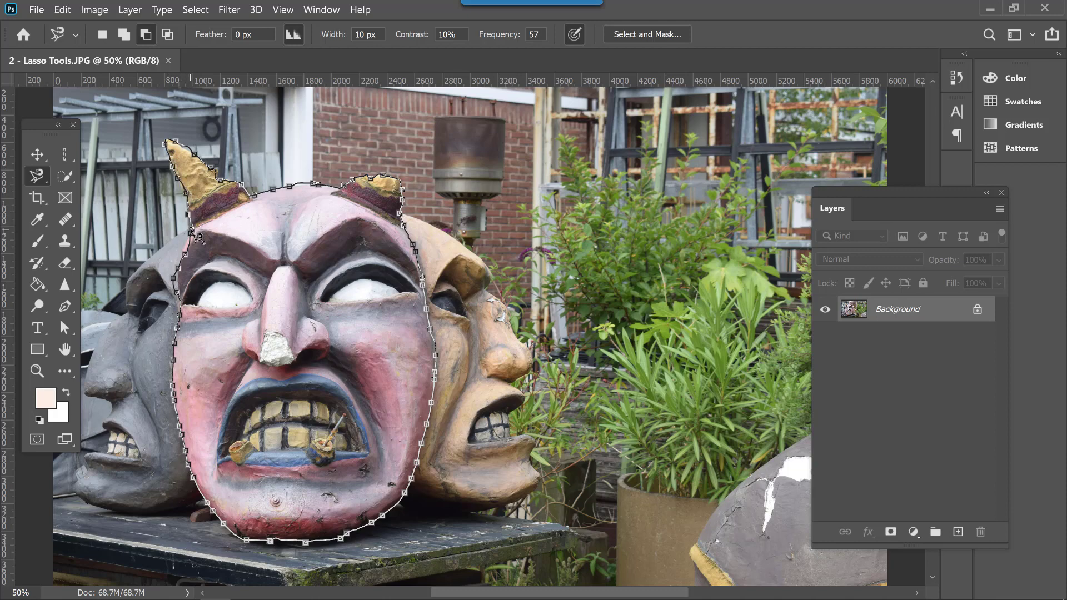
{"action": "left_click", "coordinate": [192, 231]}
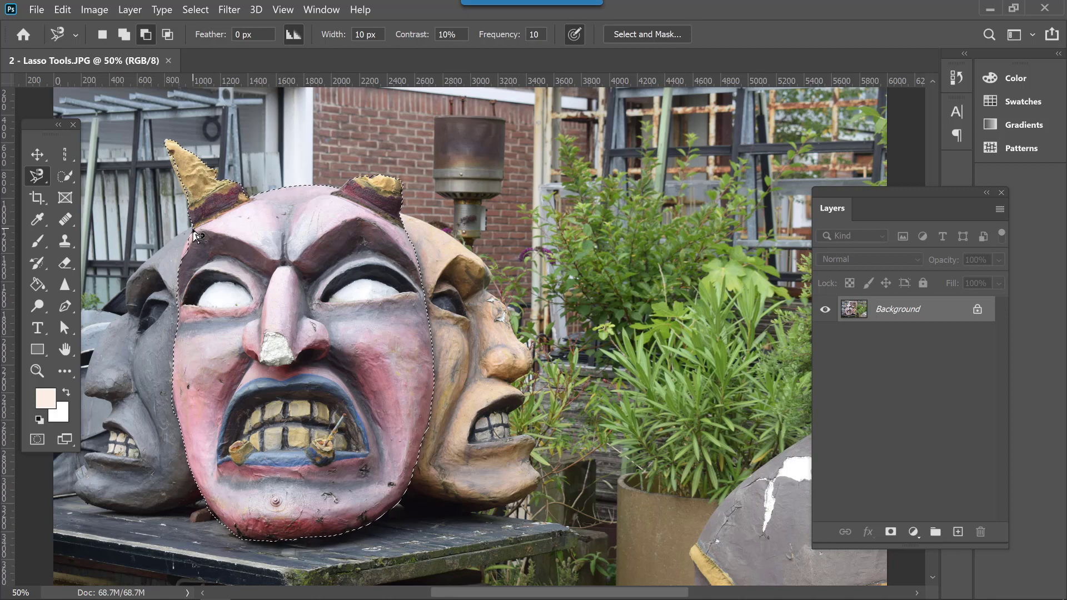
{"action": "key", "text": "ctrl+d"}
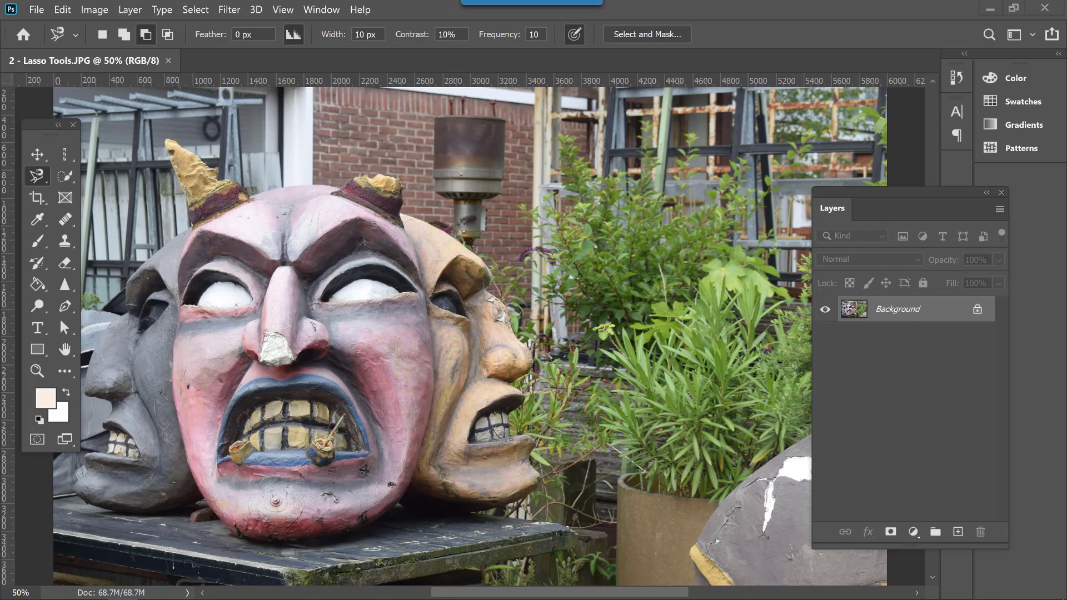